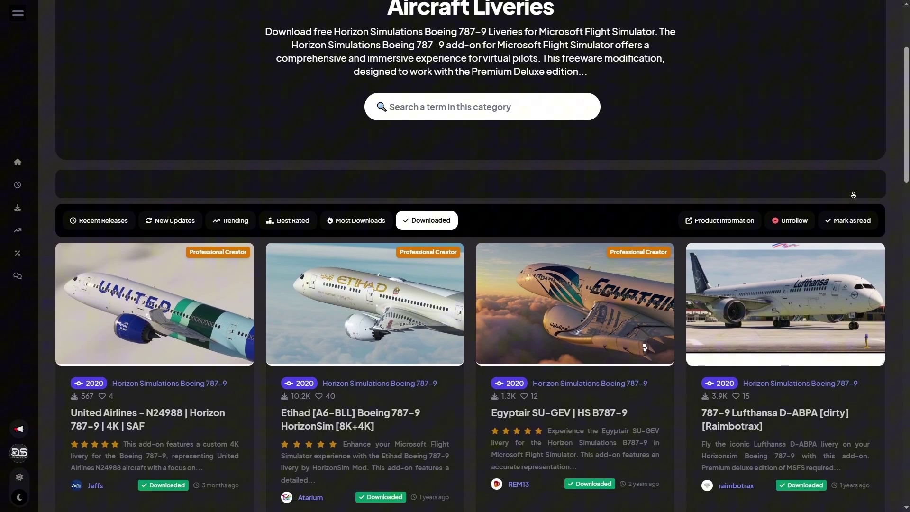
# - Scroll the downloaded Horizon Simulations 787-9 liveries list down to the pagination bar
pyautogui.scroll(-5, 853, 195)
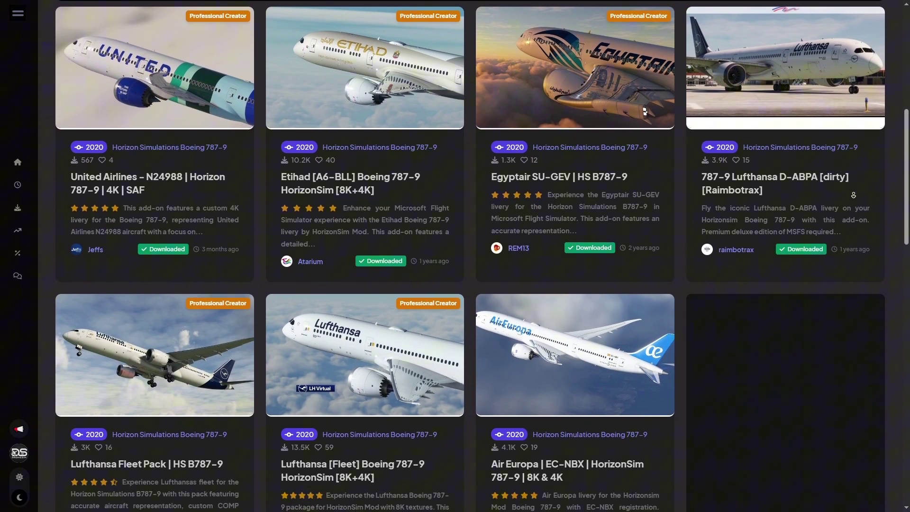
pyautogui.scroll(-5, 854, 195)
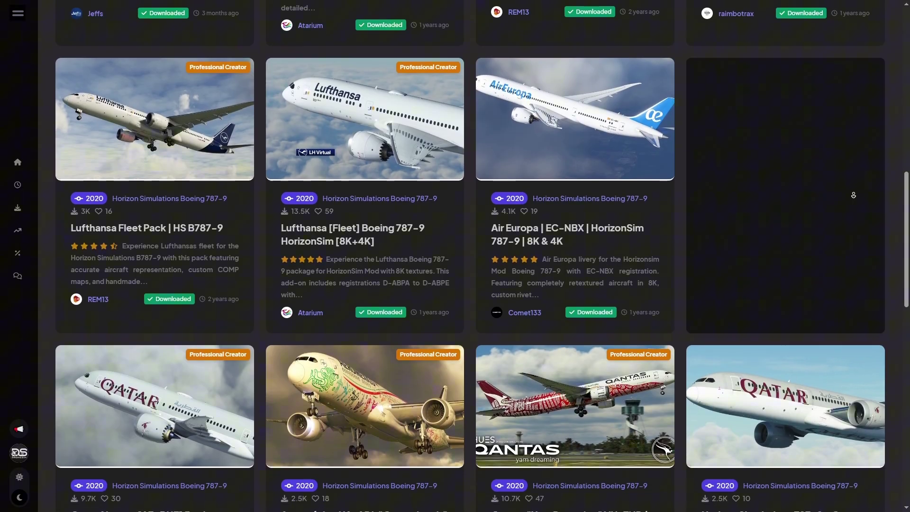
pyautogui.scroll(-5, 854, 194)
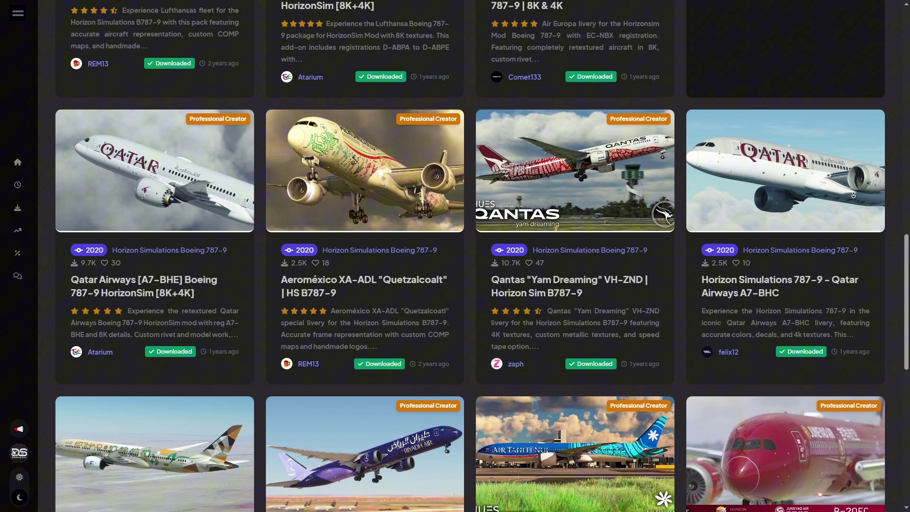
pyautogui.scroll(-5, 853, 195)
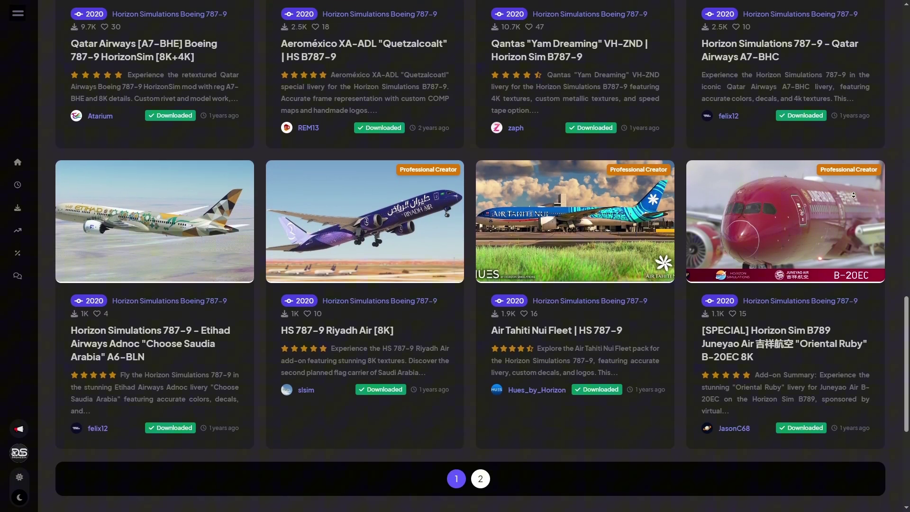
pyautogui.scroll(-5, 854, 195)
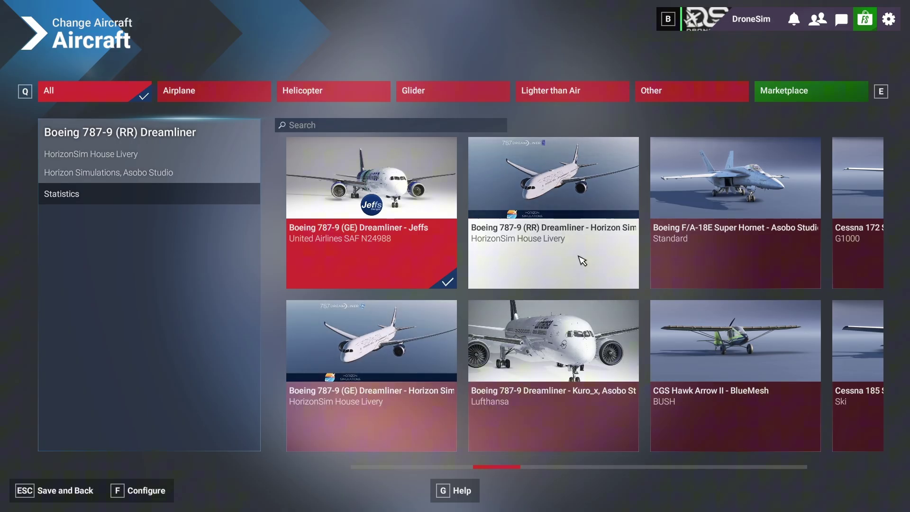
# - Open Configure for the Lufthansa D-ABPA 787-9 (GE) and scroll the installed HorizonSim liveries
pyautogui.doubleClick(530, 401)
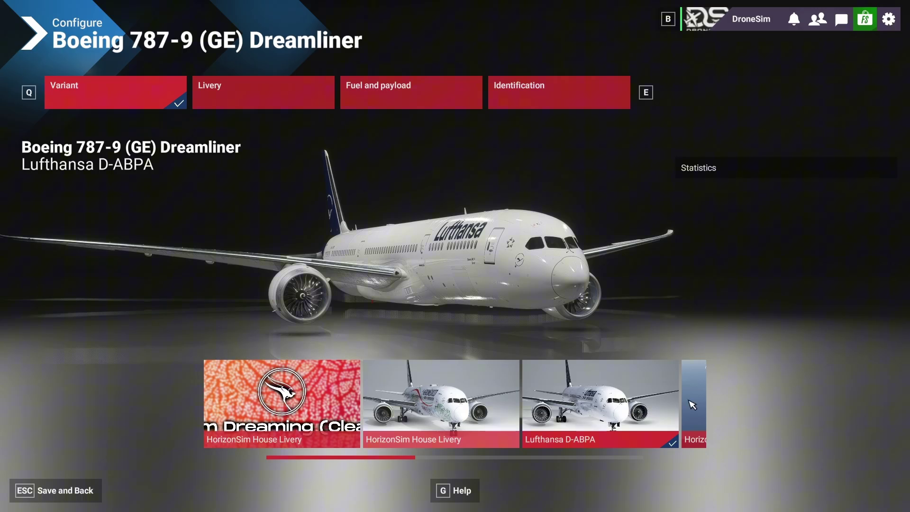
pyautogui.scroll(-1, 530, 401)
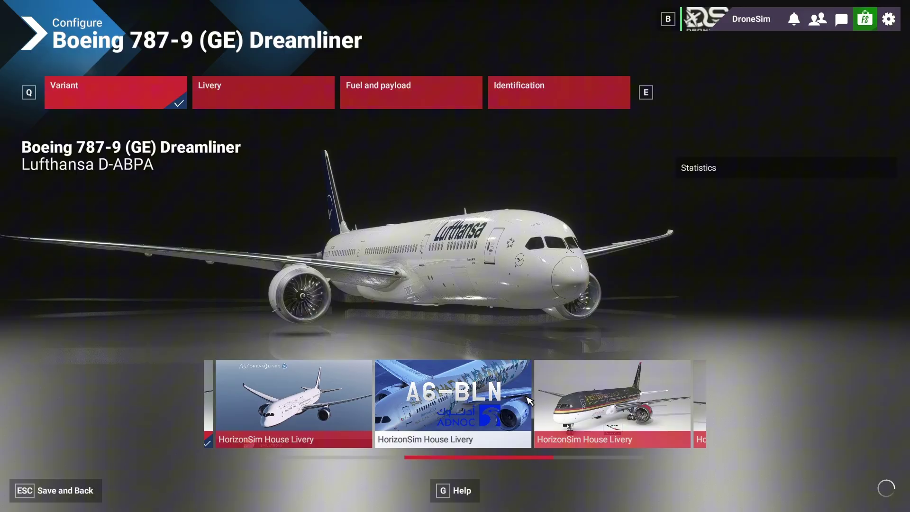
# - Open aircraft.cfg from HS-789-UAL-N24988 > SimObjects > Airplanes > HS-789-UAL-N24988 for editing
pyautogui.scroll(-1, 529, 400)
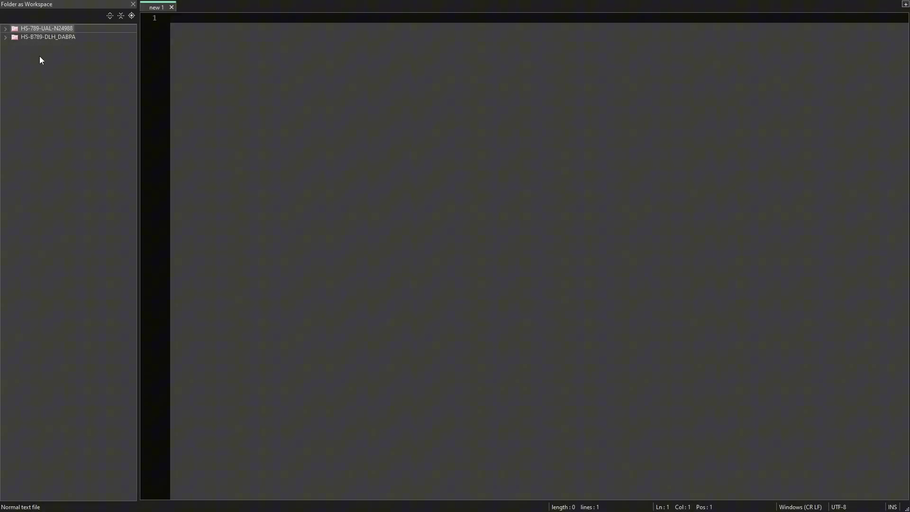
pyautogui.click(6, 29)
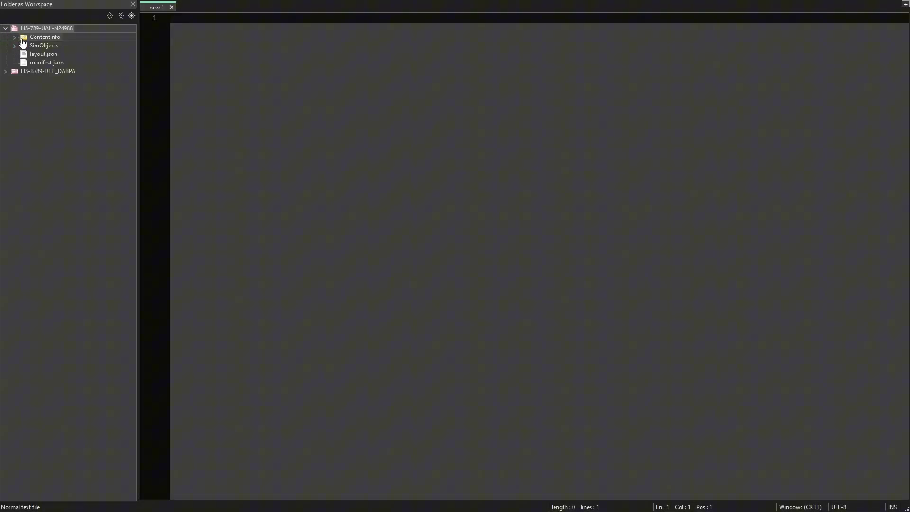
pyautogui.click(13, 45)
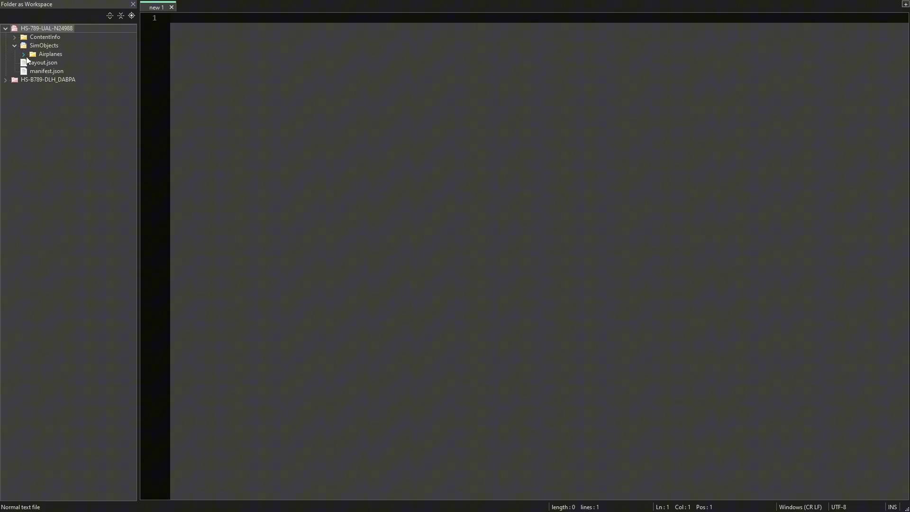
pyautogui.click(23, 54)
pyautogui.click(32, 63)
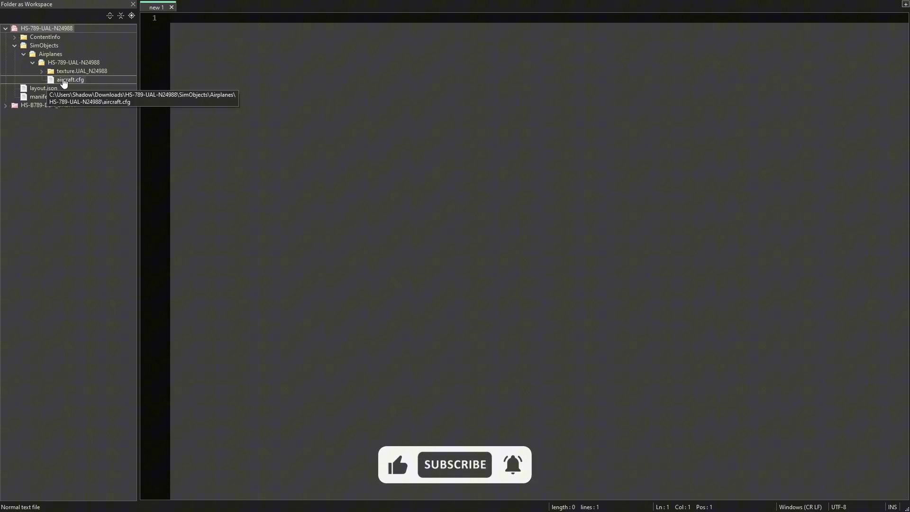
pyautogui.doubleClick(64, 80)
pyautogui.click(247, 433)
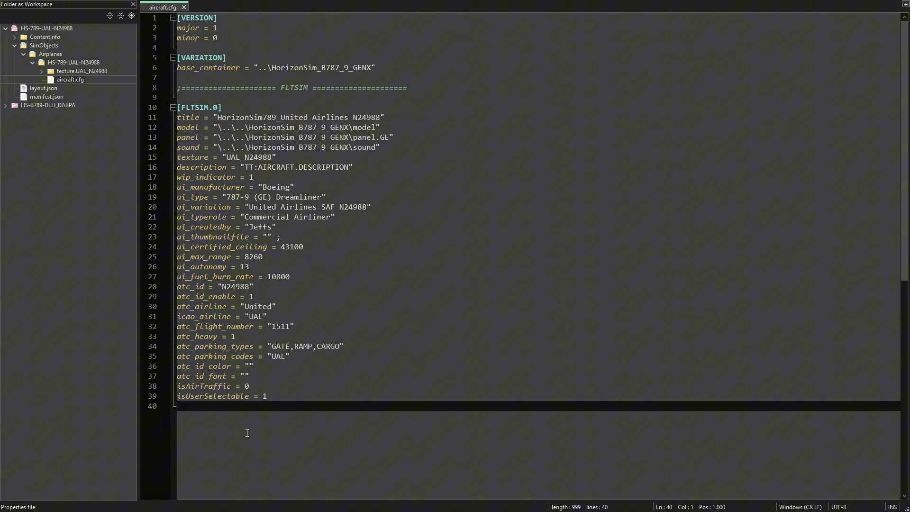
pyautogui.doubleClick(362, 68)
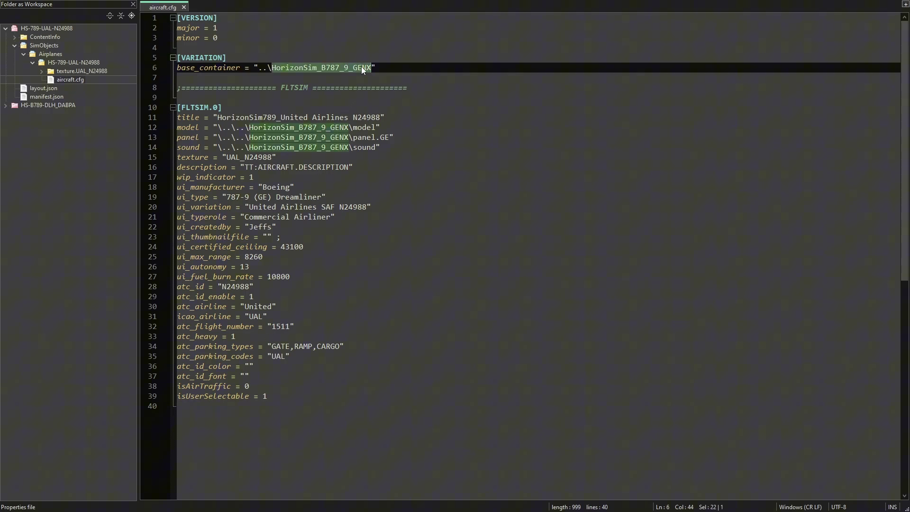
pyautogui.click(196, 434)
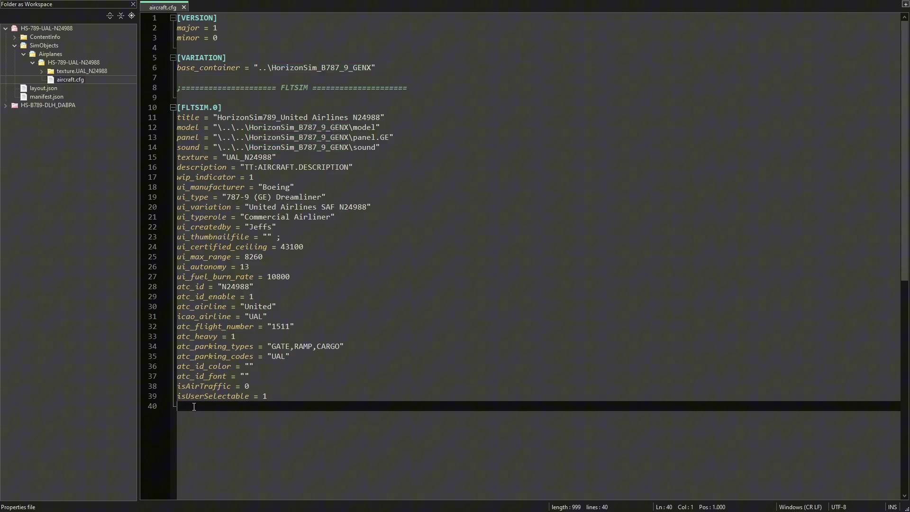
pyautogui.moveTo(382, 68); pyautogui.dragTo(177, 17)
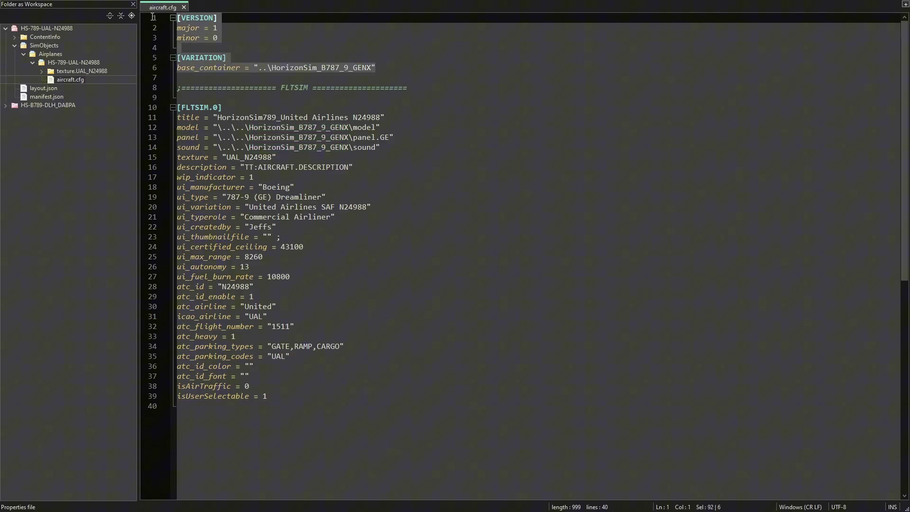
pyautogui.click(190, 431)
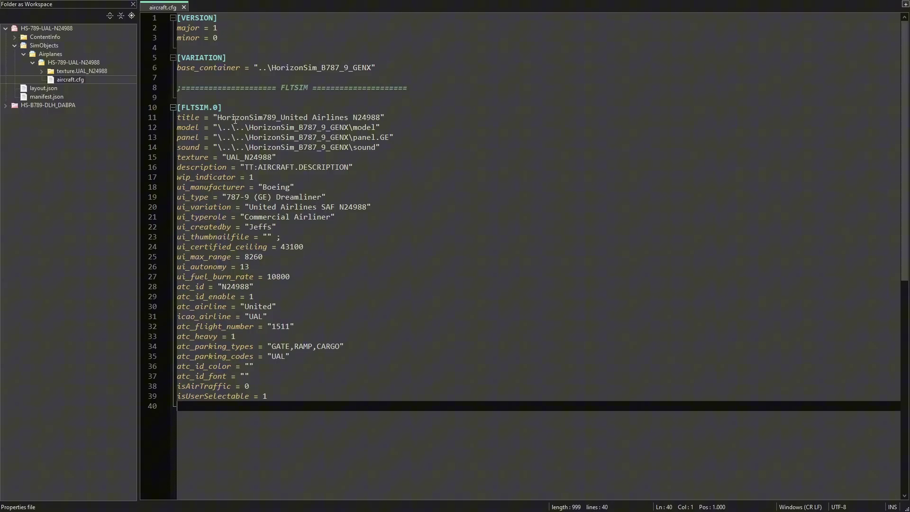
pyautogui.moveTo(222, 107); pyautogui.dragTo(177, 108)
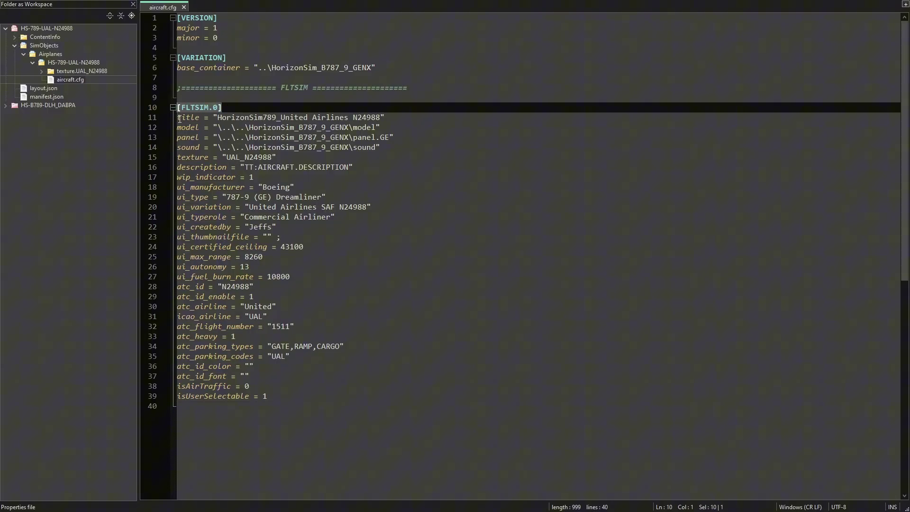
pyautogui.click(190, 431)
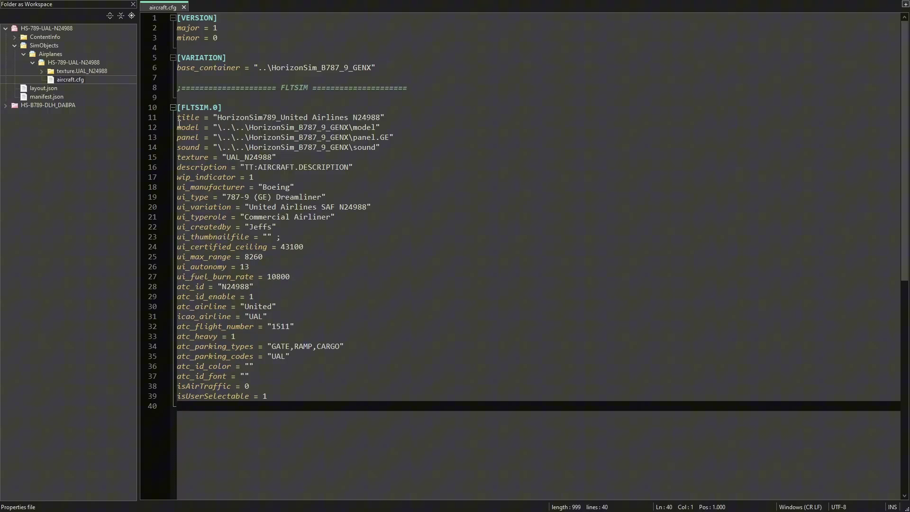
pyautogui.doubleClick(197, 107)
pyautogui.click(206, 443)
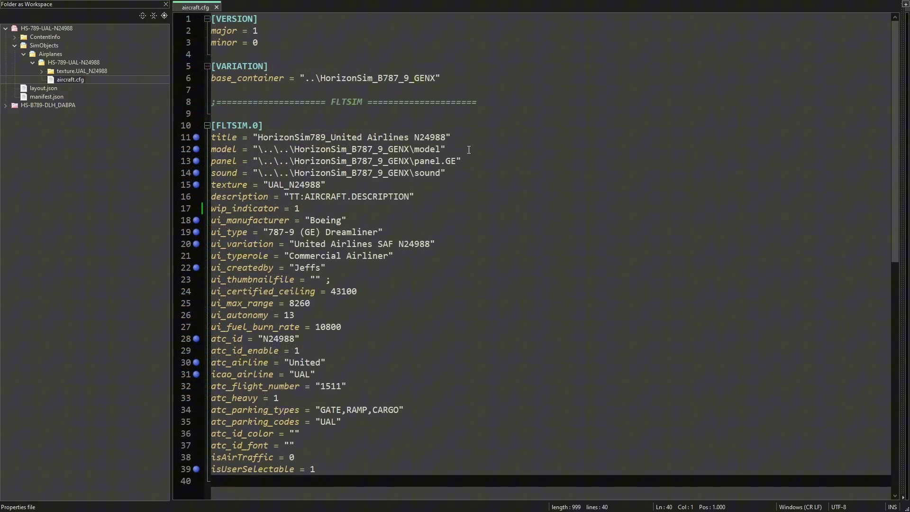
pyautogui.moveTo(451, 137); pyautogui.dragTo(213, 139)
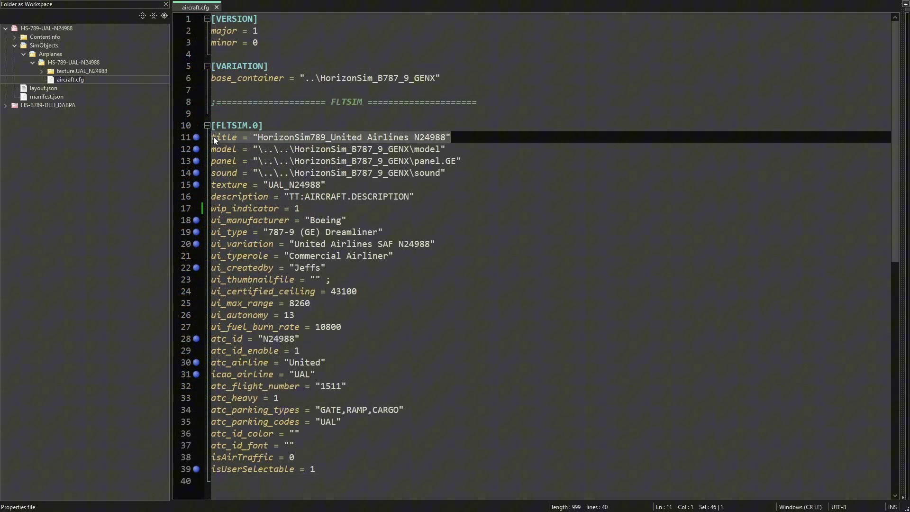
pyautogui.click(483, 142)
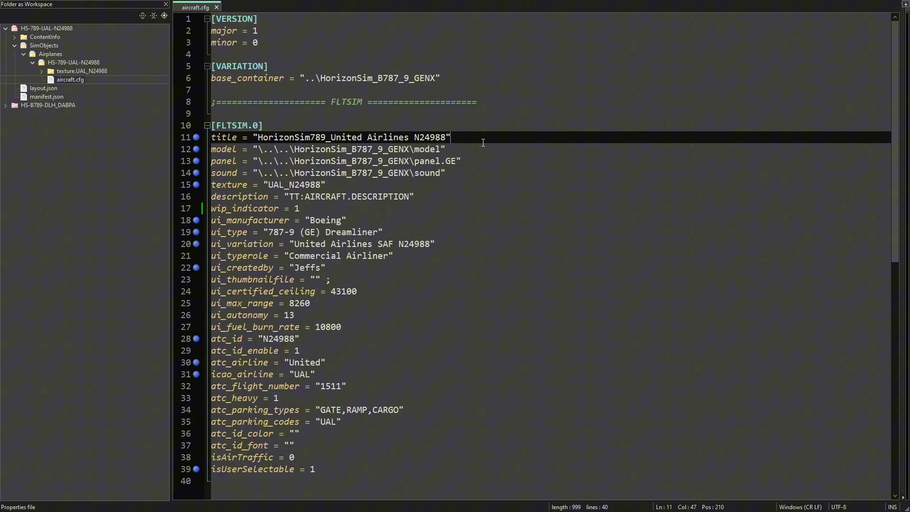
pyautogui.moveTo(449, 173); pyautogui.dragTo(205, 154)
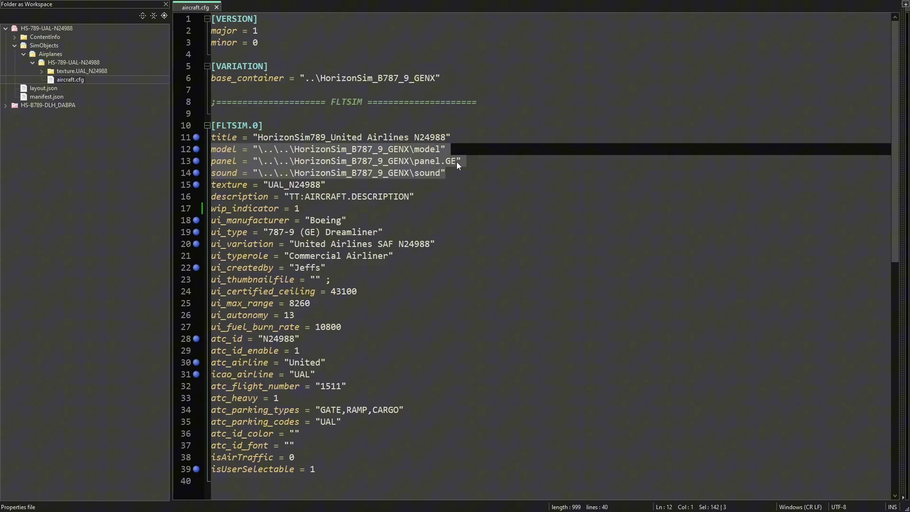
pyautogui.click(471, 177)
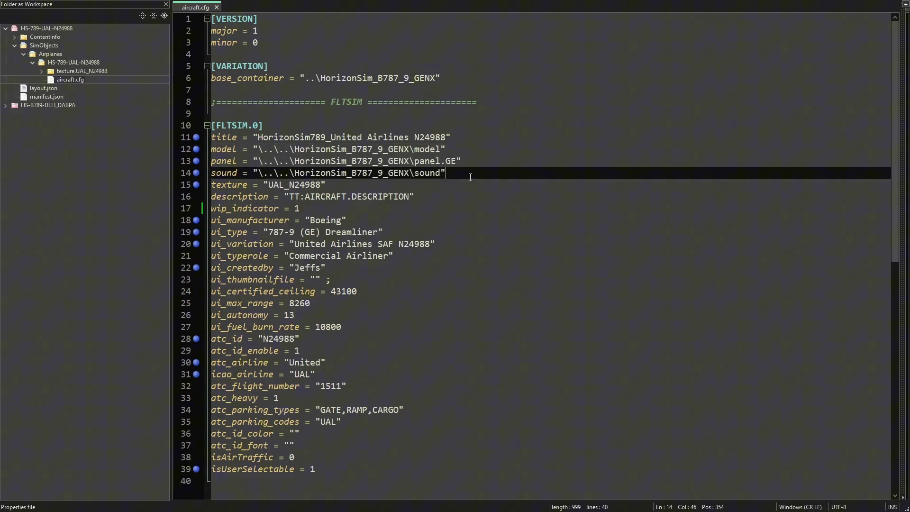
pyautogui.moveTo(415, 162); pyautogui.dragTo(456, 162)
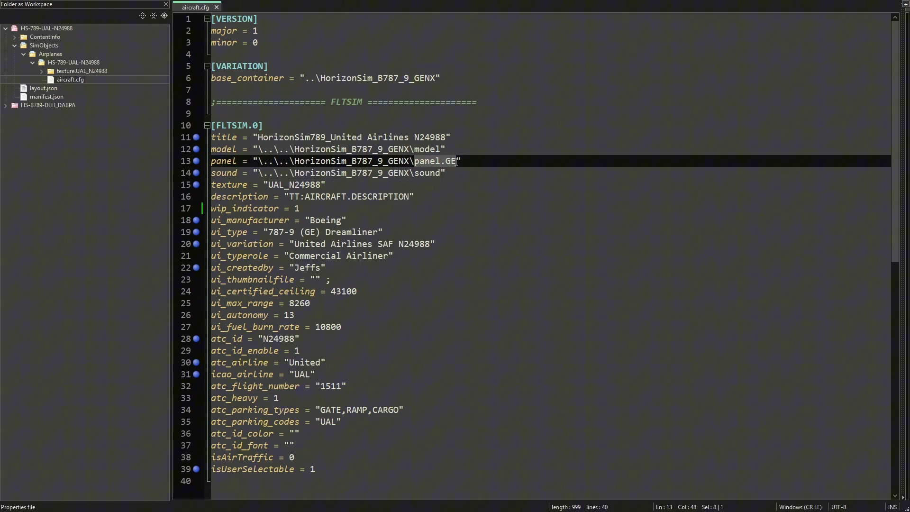
pyautogui.doubleClick(451, 162)
pyautogui.click(463, 161)
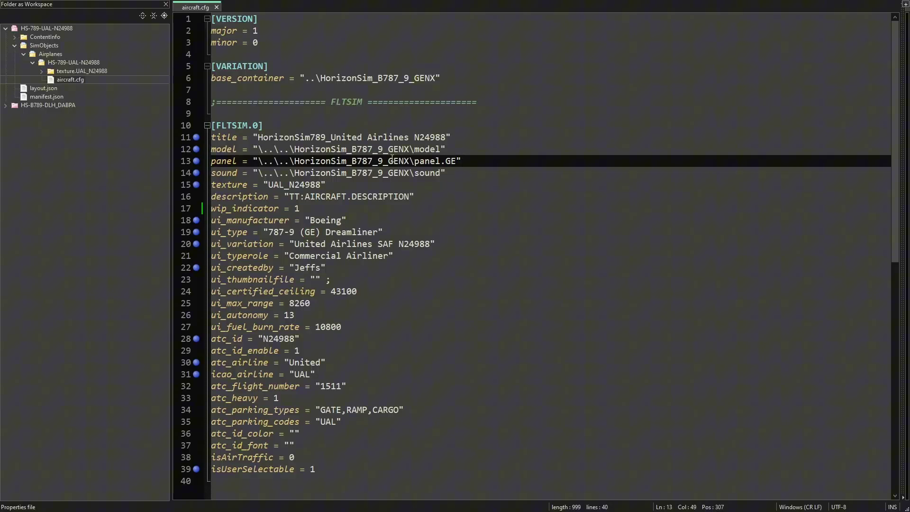
pyautogui.moveTo(294, 150); pyautogui.dragTo(410, 148)
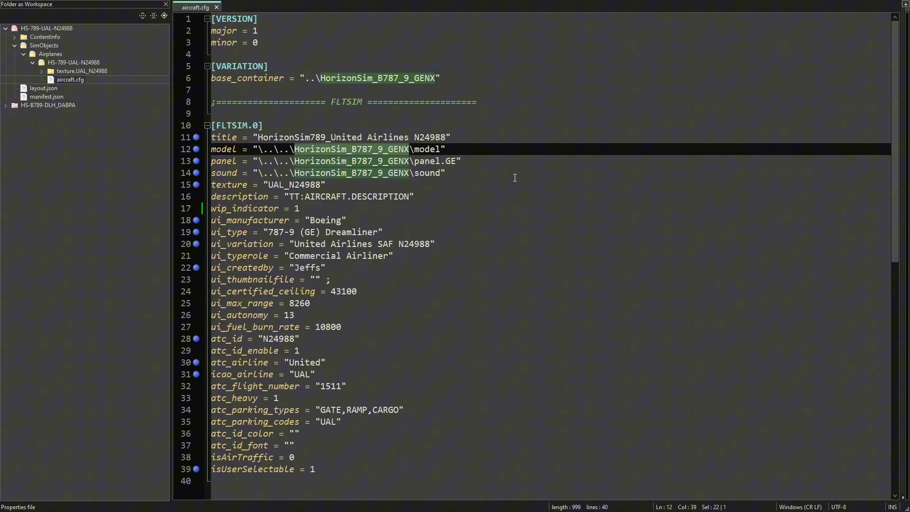
pyautogui.moveTo(465, 185); pyautogui.dragTo(213, 186)
pyautogui.click(271, 184)
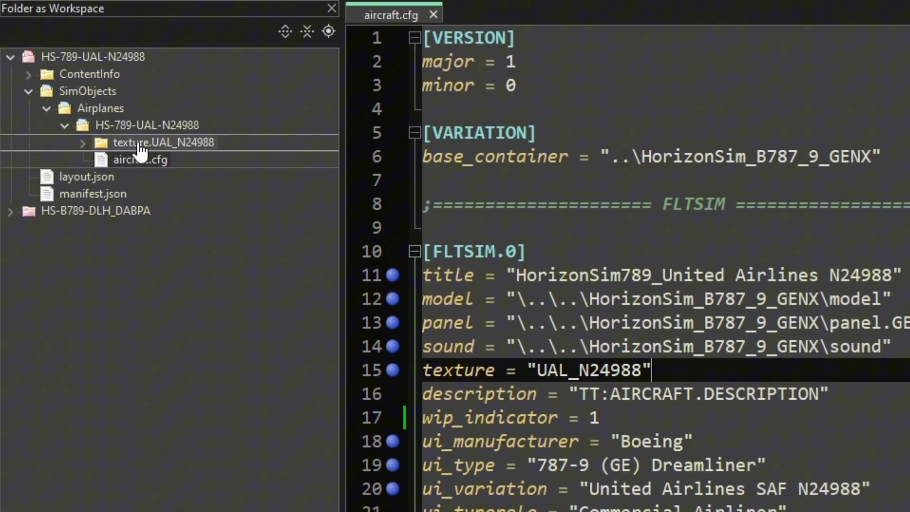
pyautogui.click(124, 145)
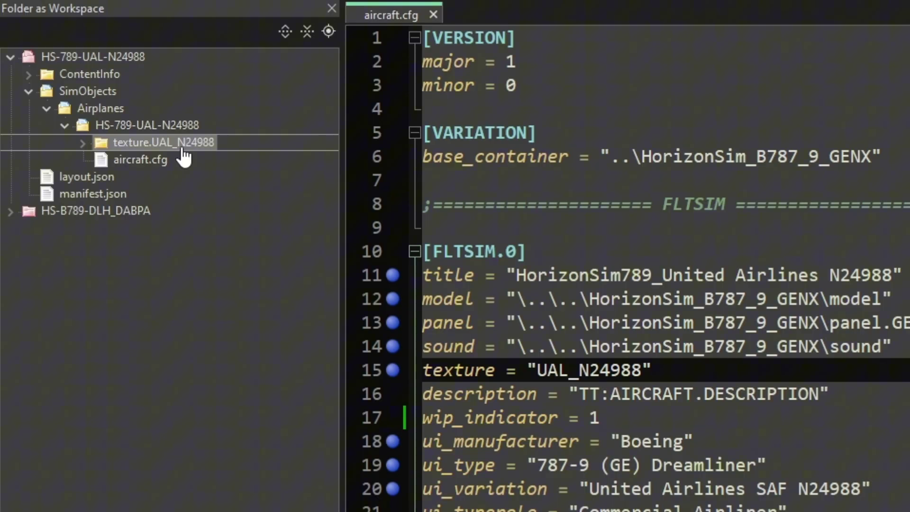
pyautogui.click(540, 370)
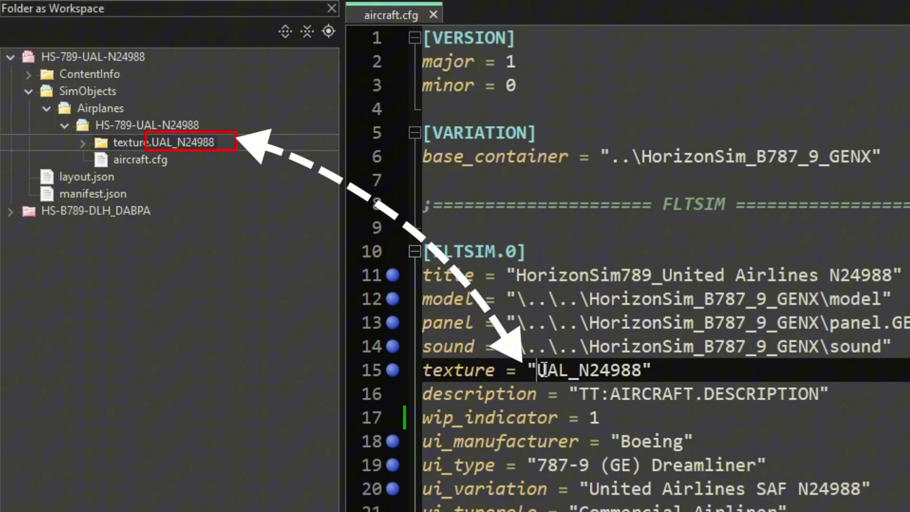
pyautogui.moveTo(544, 370); pyautogui.dragTo(641, 370)
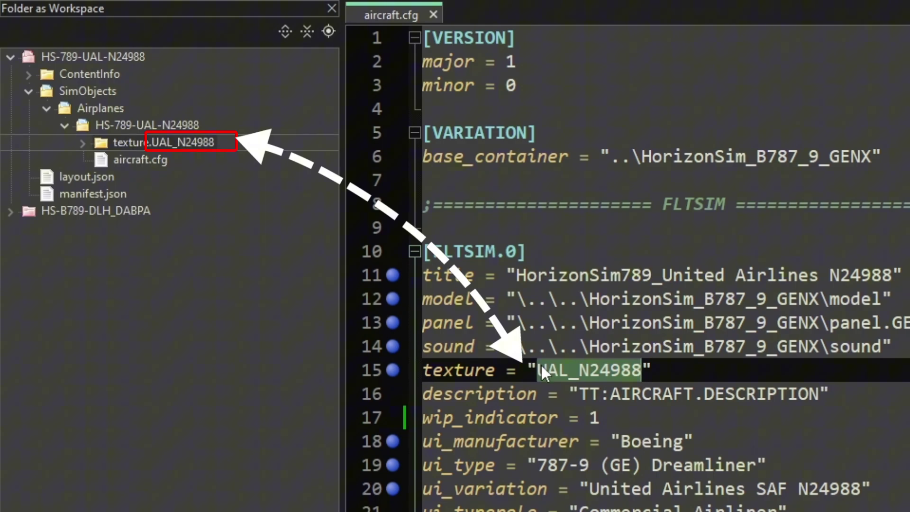
pyautogui.click(658, 367)
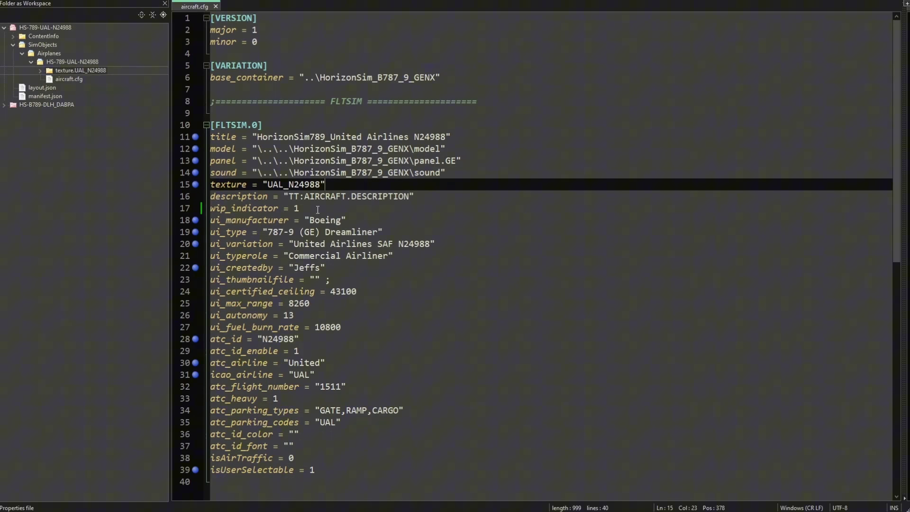
pyautogui.click(695, 442)
pyautogui.moveTo(347, 220); pyautogui.dragTo(212, 222)
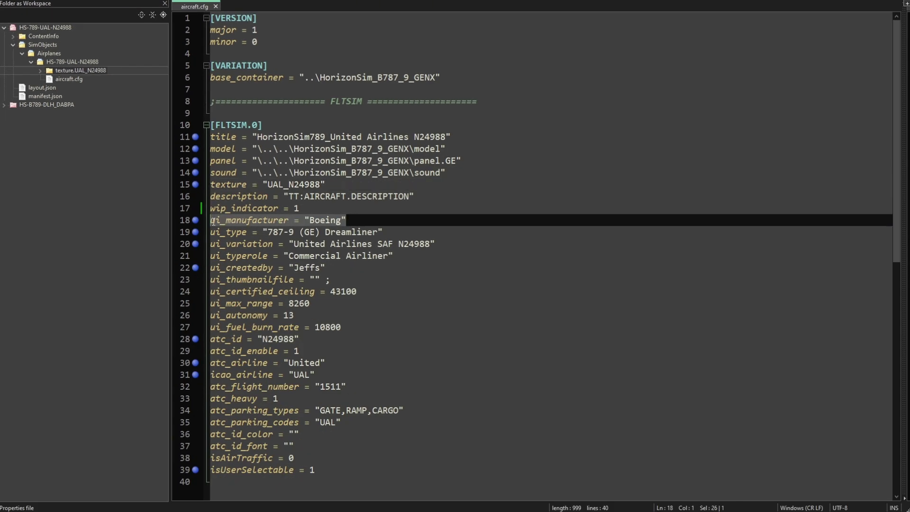
pyautogui.click(397, 221)
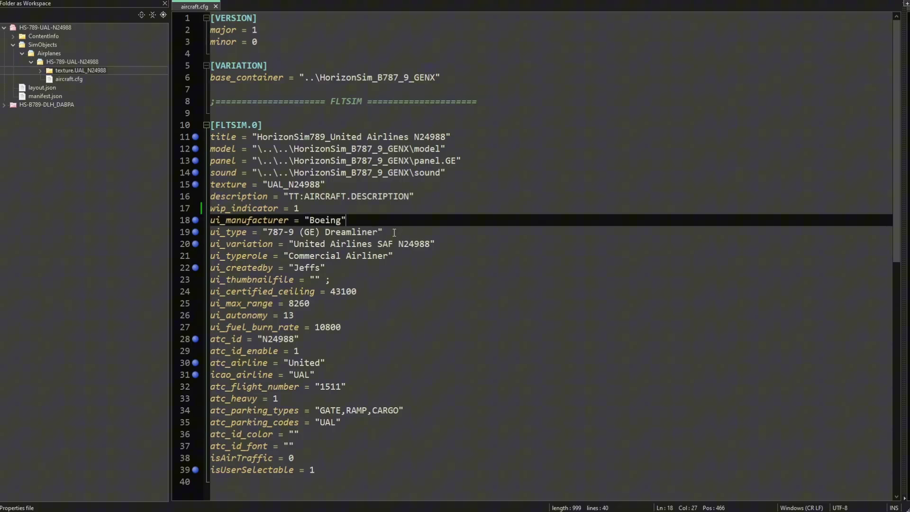
pyautogui.moveTo(394, 232); pyautogui.dragTo(251, 232)
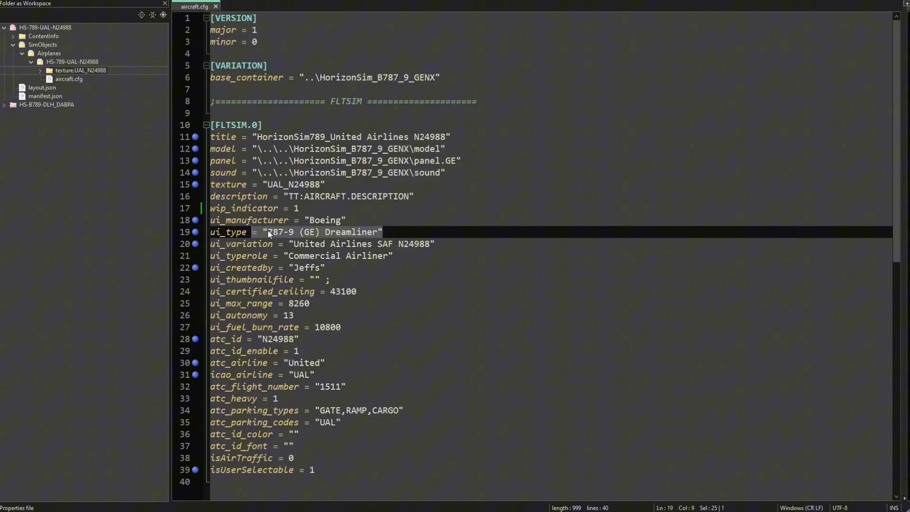
pyautogui.click(268, 230)
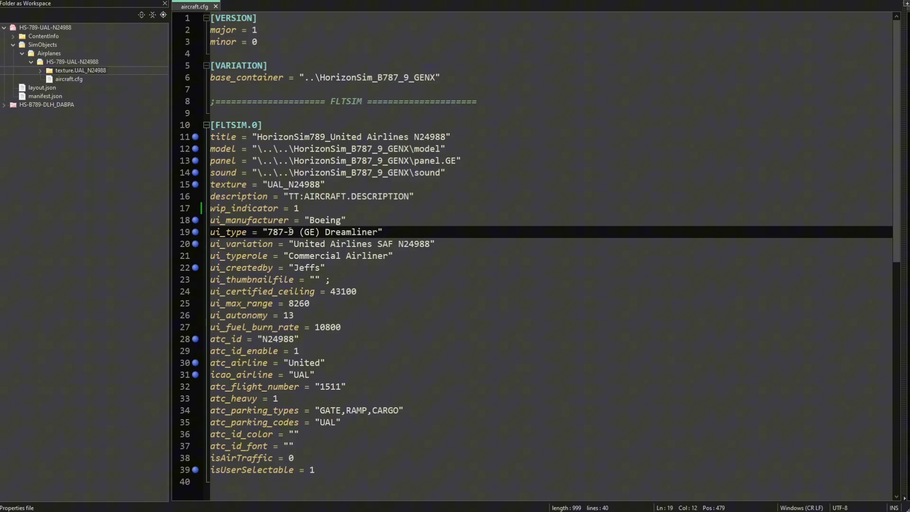
pyautogui.click(303, 232)
pyautogui.doubleClick(308, 232)
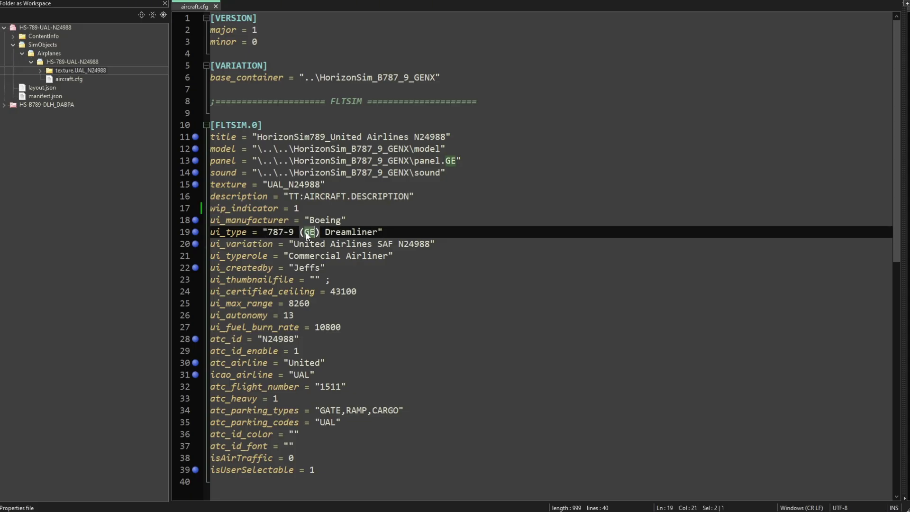
pyautogui.click(389, 232)
pyautogui.moveTo(436, 243); pyautogui.dragTo(211, 247)
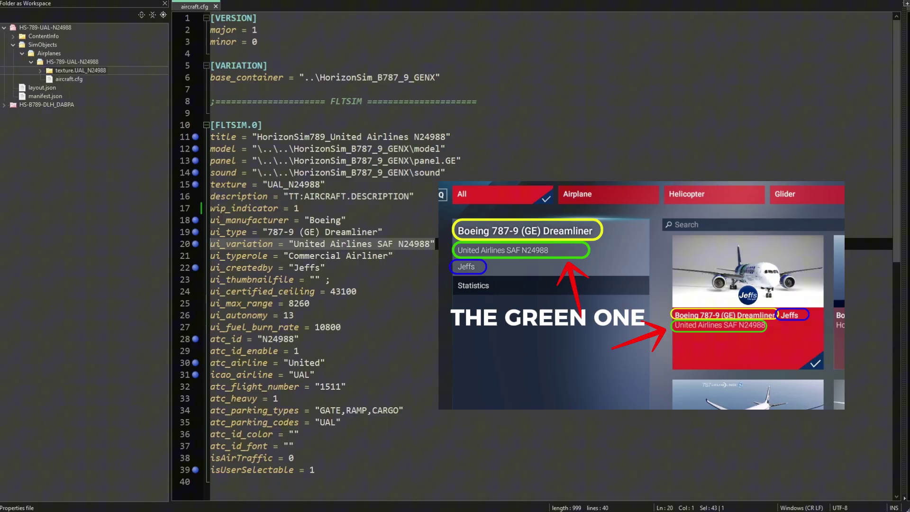
pyautogui.moveTo(337, 268); pyautogui.dragTo(212, 271)
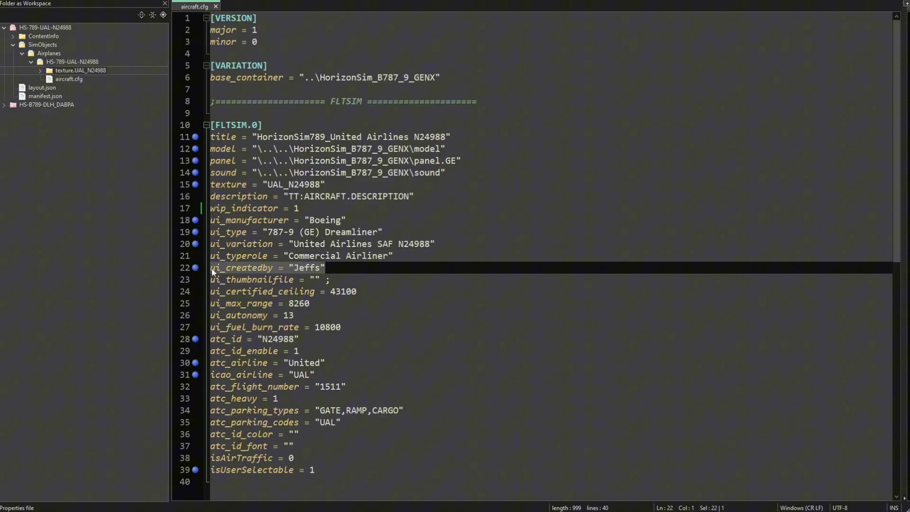
pyautogui.click(349, 265)
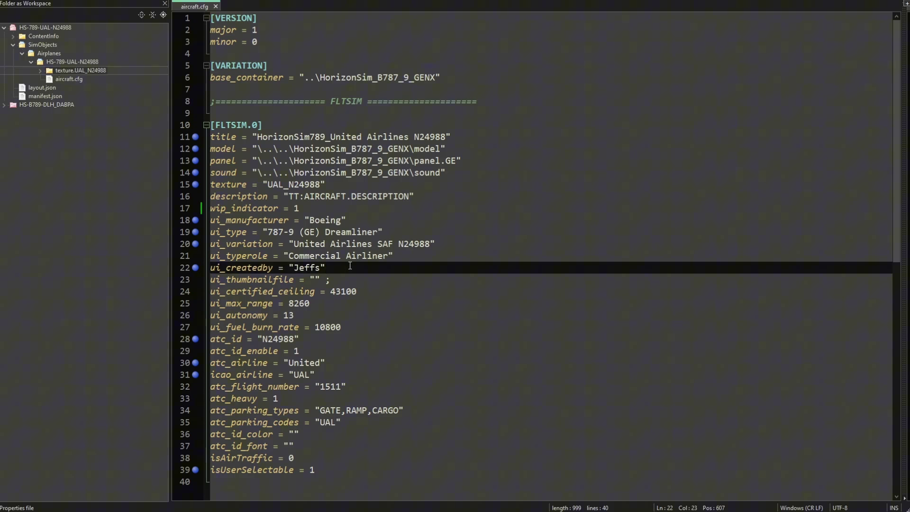
pyautogui.moveTo(308, 340); pyautogui.dragTo(212, 339)
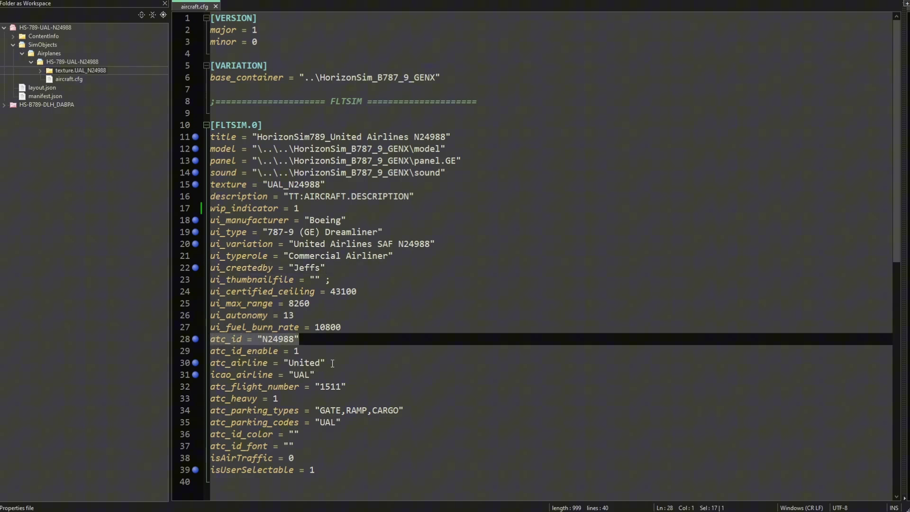
pyautogui.moveTo(326, 363); pyautogui.dragTo(213, 364)
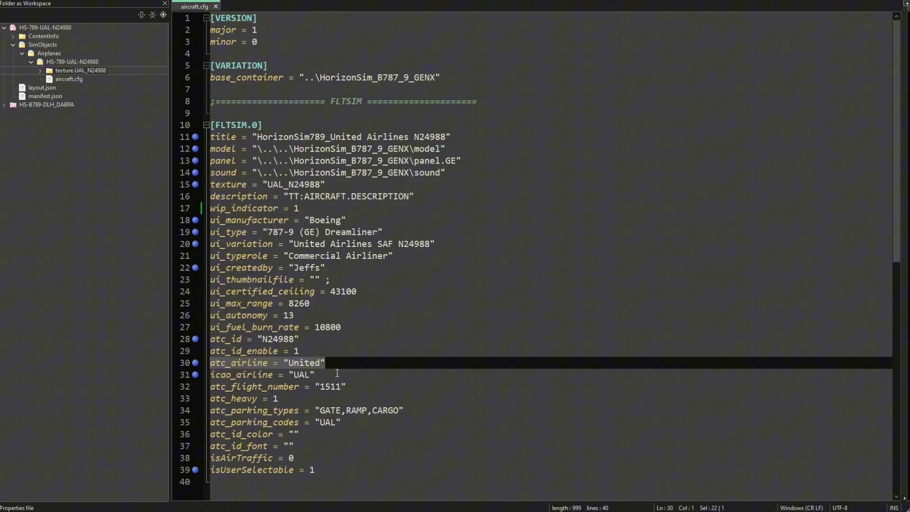
pyautogui.moveTo(336, 374); pyautogui.dragTo(217, 374)
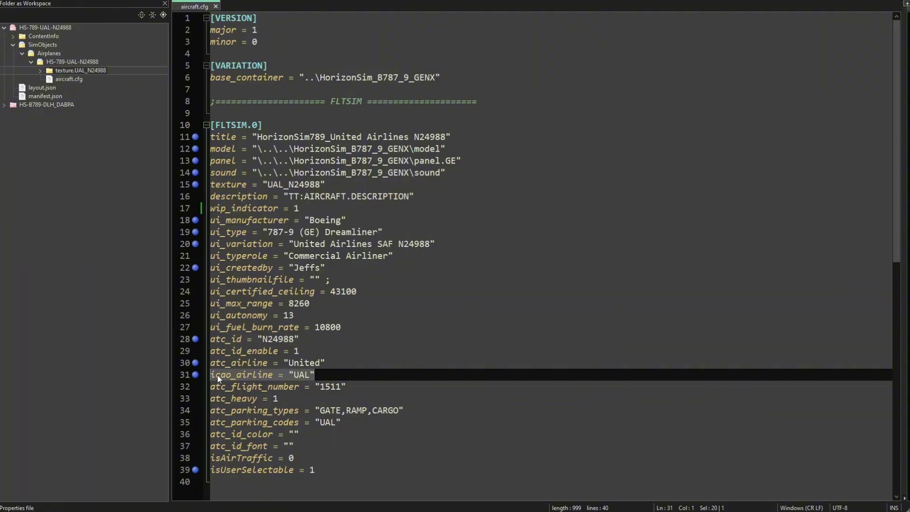
pyautogui.click(320, 375)
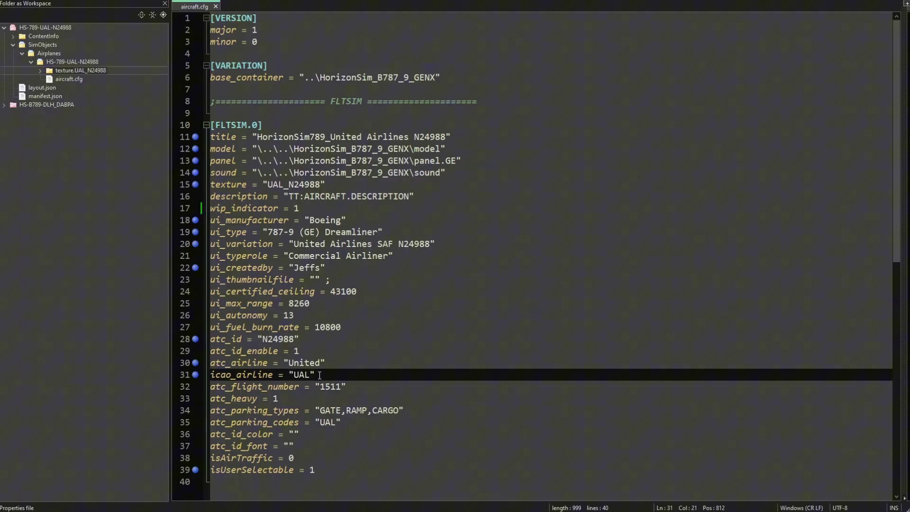
pyautogui.moveTo(316, 470); pyautogui.dragTo(212, 471)
pyautogui.click(222, 482)
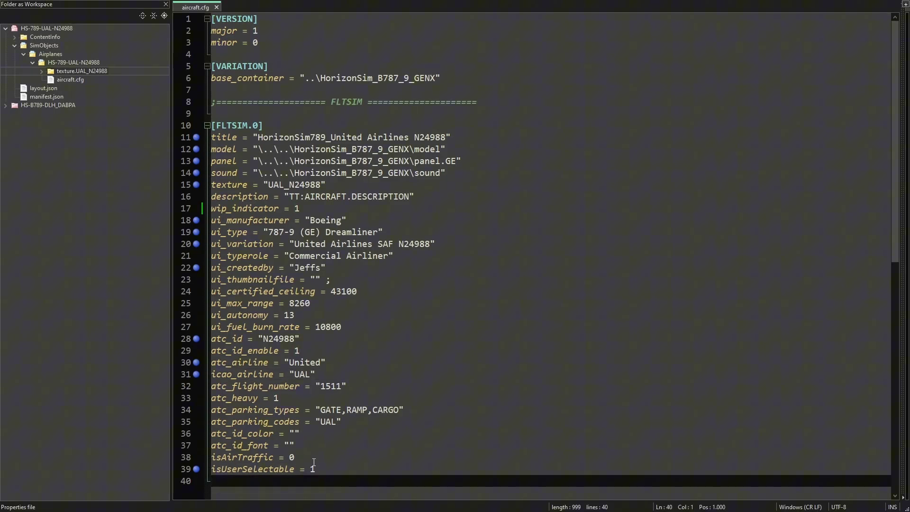
# - Delete the selected text, then review the model, panel and sound path lines
pyautogui.moveTo(314, 462); pyautogui.dragTo(208, 284)
pyautogui.press('Delete')
pyautogui.press('Delete')
pyautogui.press('BackSpace')
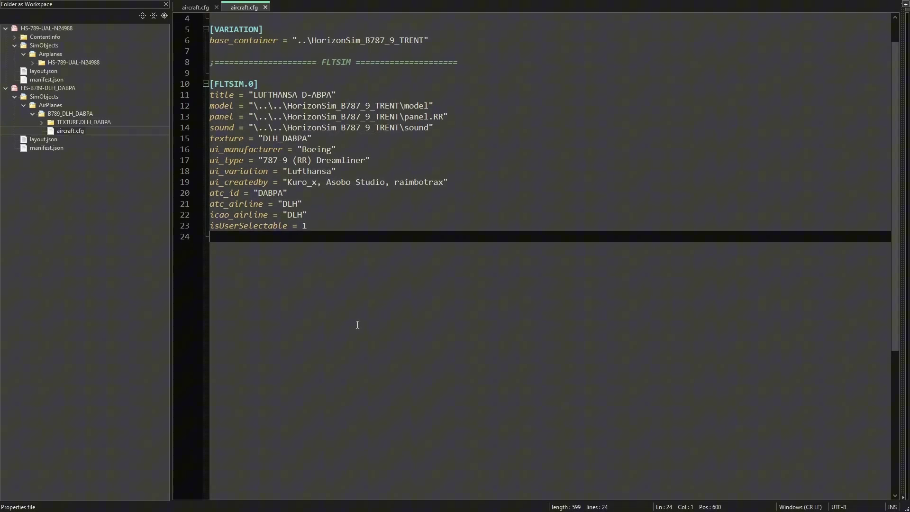
pyautogui.moveTo(445, 128); pyautogui.dragTo(212, 108)
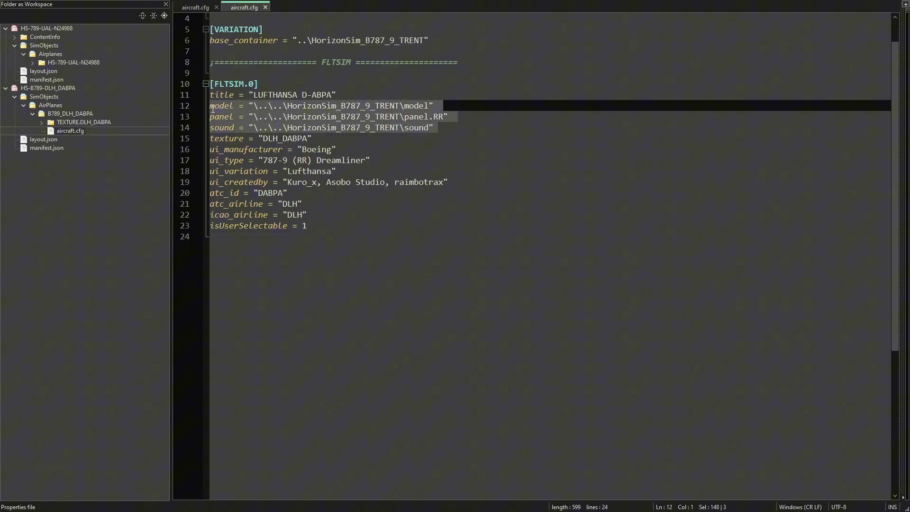
pyautogui.click(373, 105)
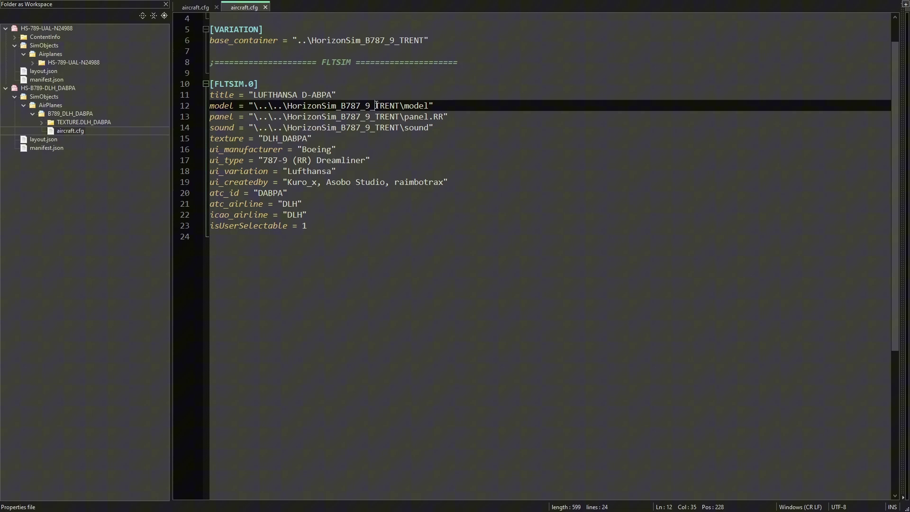
# - Check TRENT in the model path, the panel.RR suffix and RR in the ui_type
pyautogui.moveTo(376, 105); pyautogui.dragTo(399, 104)
pyautogui.click(433, 117)
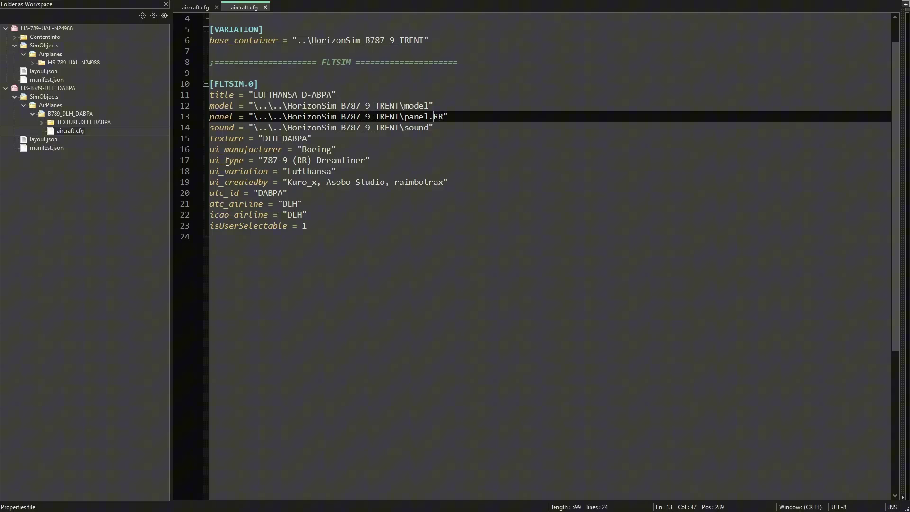
pyautogui.doubleClick(302, 160)
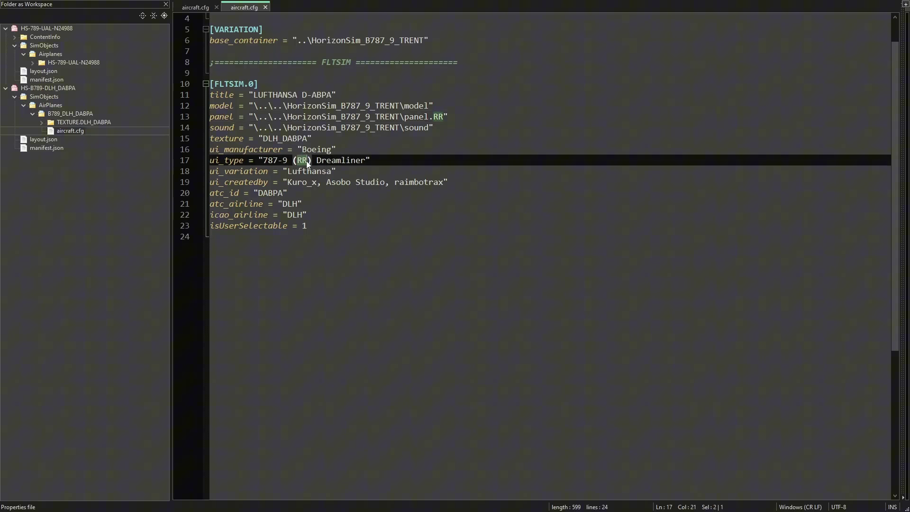
pyautogui.click(302, 265)
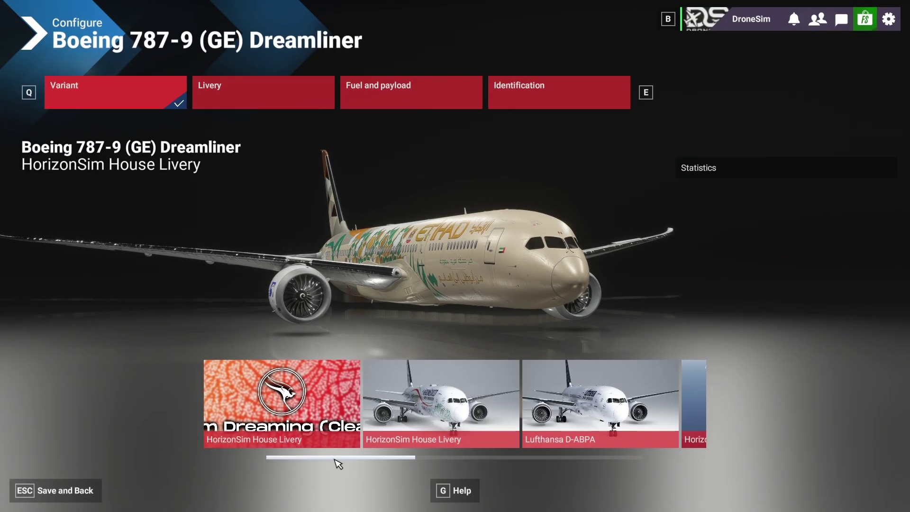
pyautogui.moveTo(301, 463); pyautogui.dragTo(634, 468)
# - Switch to the 787-9 (RR) Dreamliner and pick the AeroHub HorizonSim House Livery
pyautogui.click(463, 414)
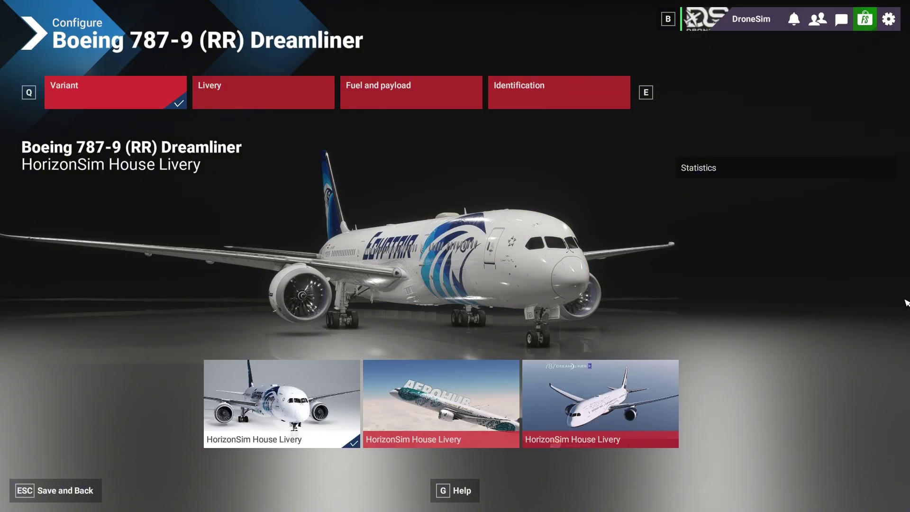
pyautogui.click(463, 414)
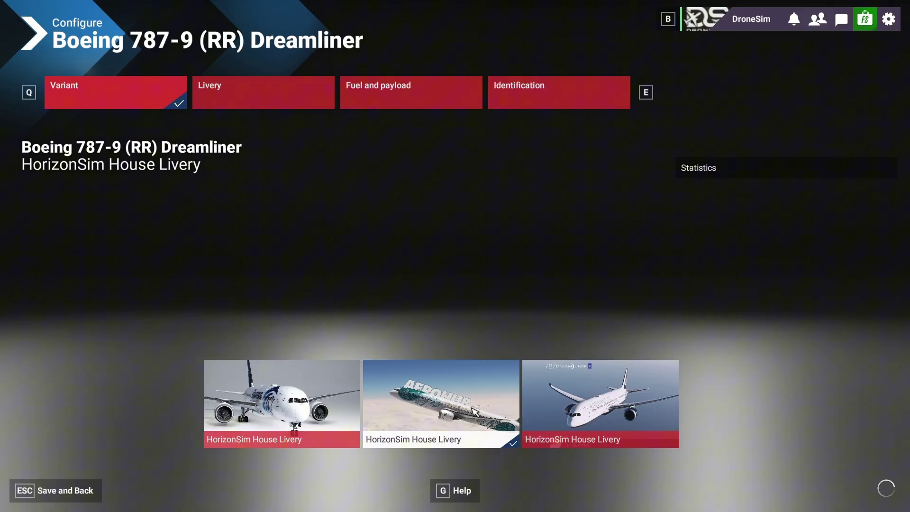